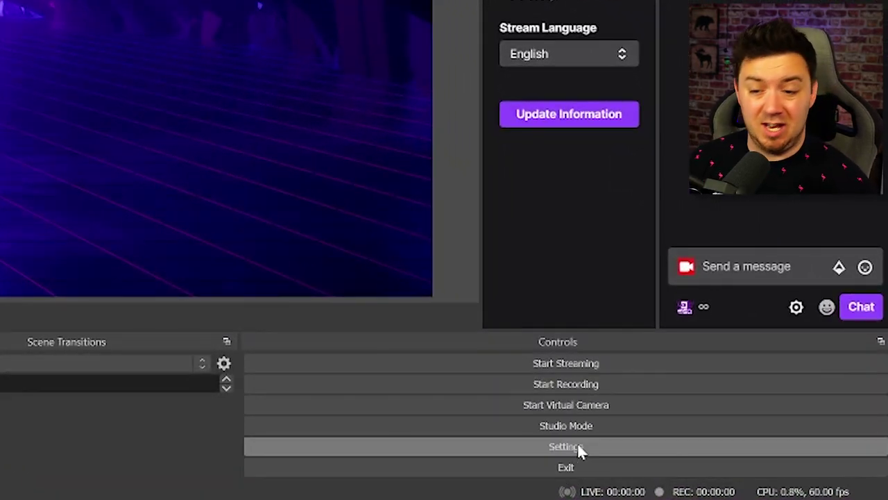
Open the Output settings and look over the Streaming and Recording tabs
{"action": "left_click", "coordinate": [731, 462]}
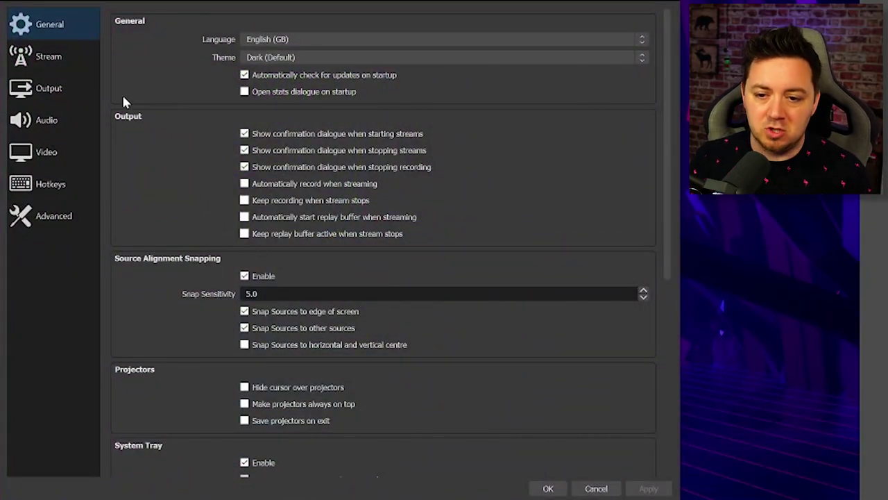
{"action": "left_click", "coordinate": [52, 56]}
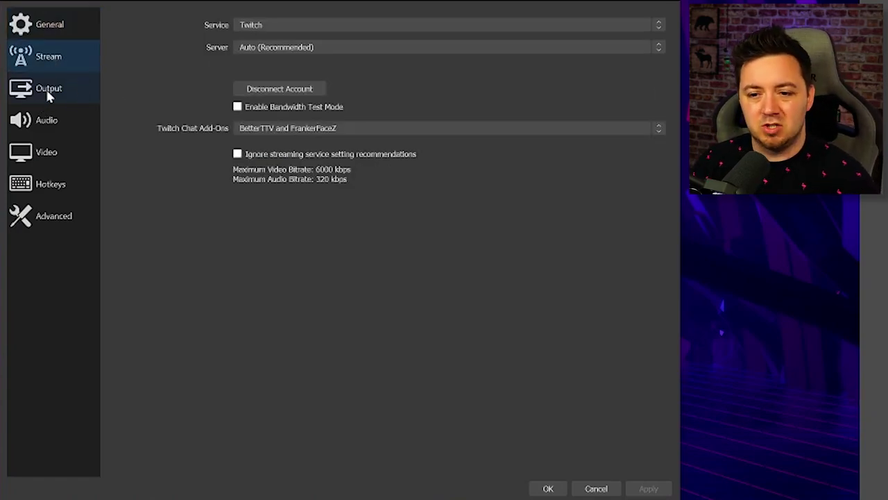
{"action": "left_click", "coordinate": [49, 94]}
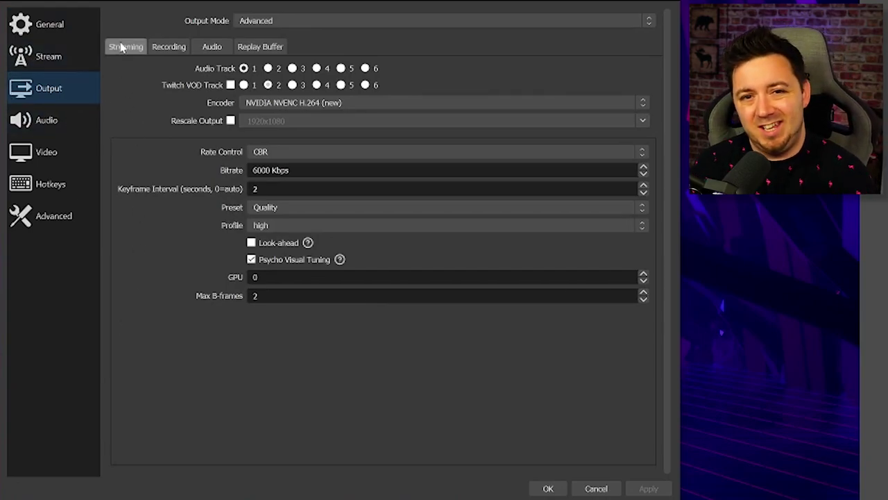
{"action": "left_click", "coordinate": [156, 51]}
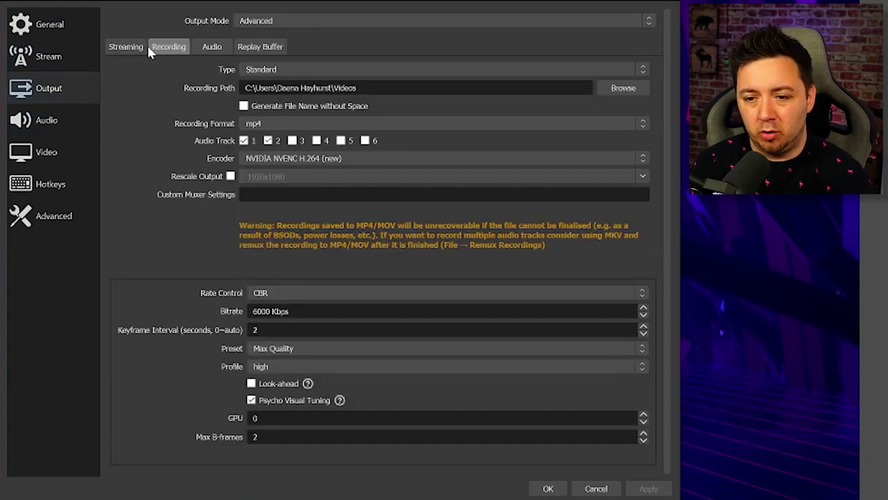
{"action": "left_click", "coordinate": [136, 47]}
{"action": "left_click", "coordinate": [161, 47]}
{"action": "left_click", "coordinate": [131, 48]}
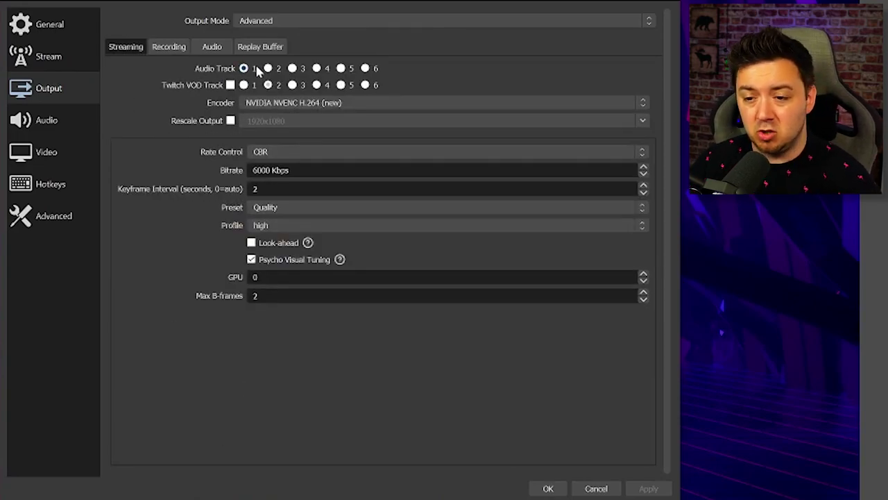
Switch the Output Mode to Simple to compare its options
{"action": "left_click", "coordinate": [278, 21]}
{"action": "left_click", "coordinate": [280, 31]}
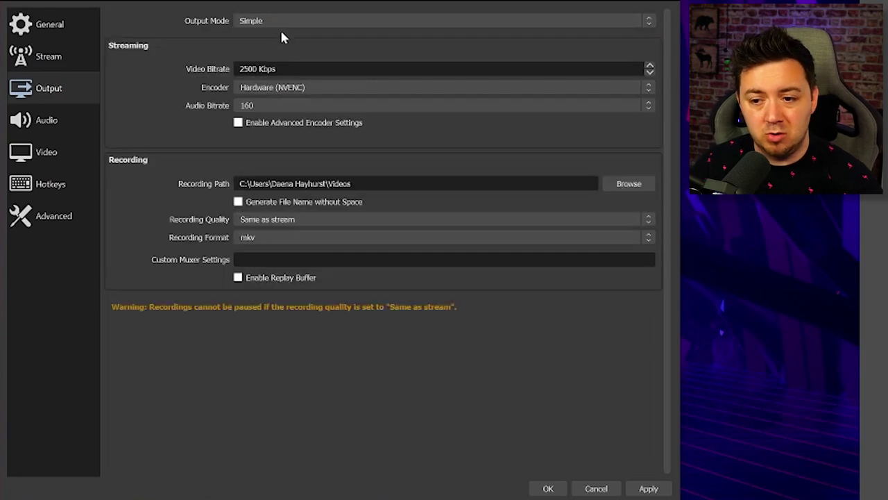
{"action": "left_click", "coordinate": [292, 21]}
Restore Advanced output mode, leave the Twitch VOD Track off, and view the Recording settings
{"action": "left_click", "coordinate": [278, 42]}
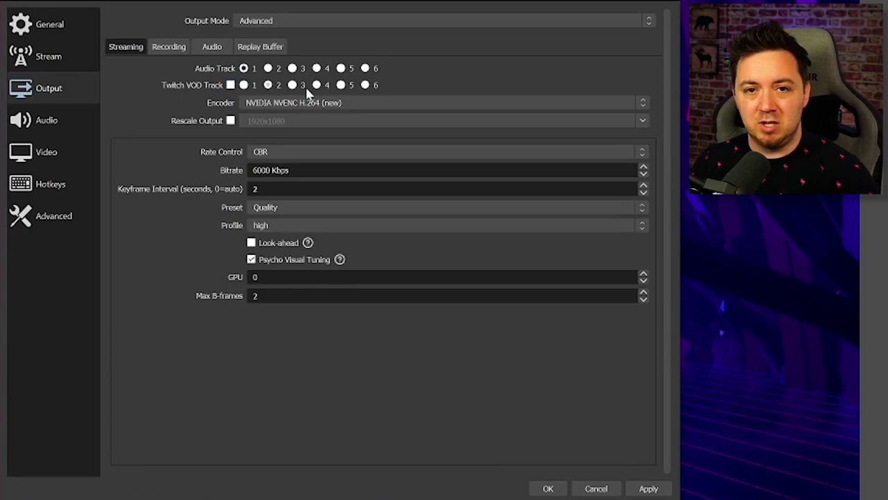
{"action": "left_click", "coordinate": [230, 85]}
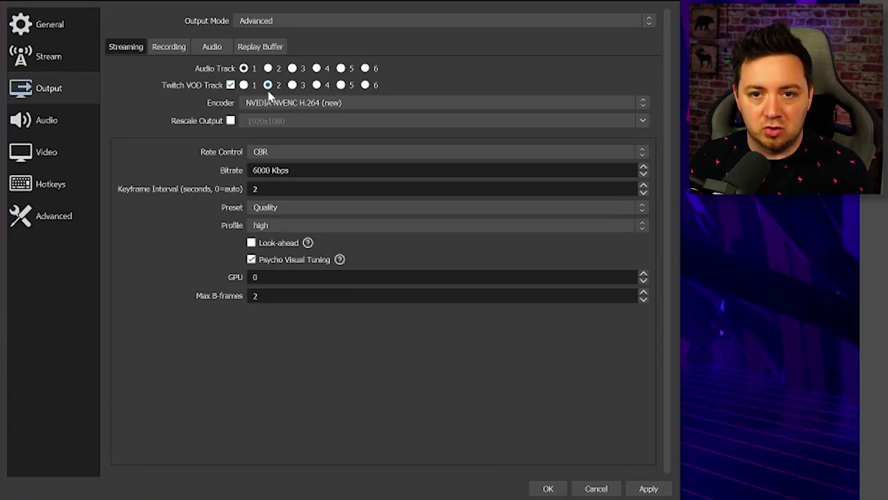
{"action": "left_click", "coordinate": [231, 85]}
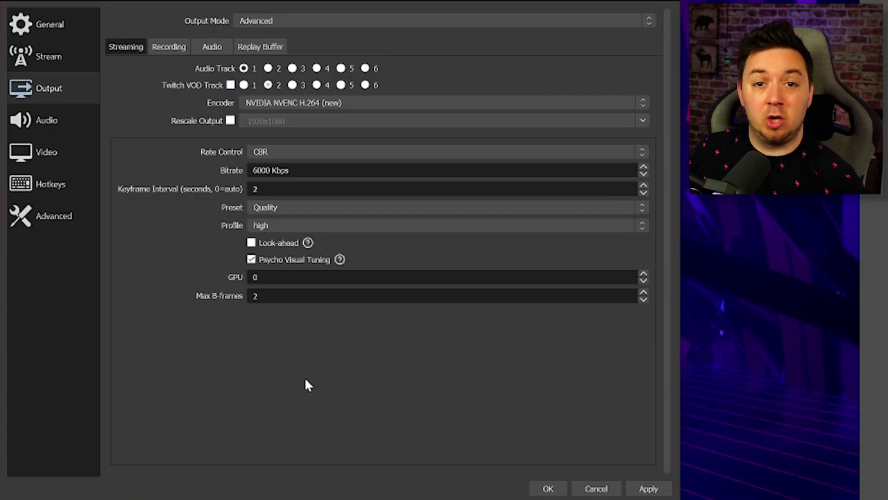
{"action": "left_click", "coordinate": [169, 46]}
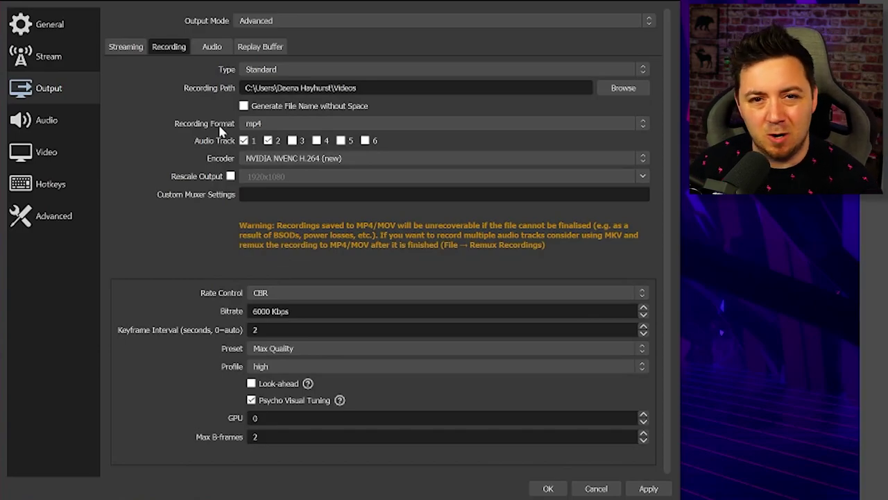
Keep track 1 at 320 bitrate, name audio track 3 'Third Track Name', and apply
{"action": "left_click", "coordinate": [211, 46]}
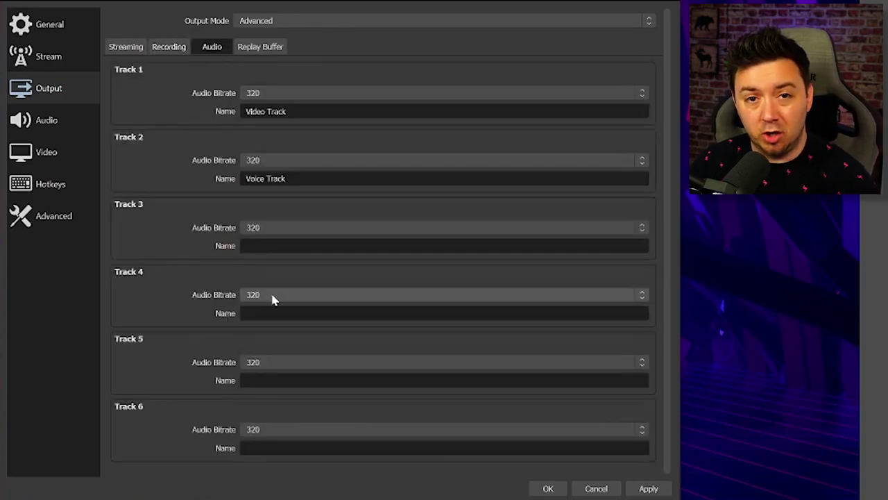
{"action": "left_click", "coordinate": [262, 88]}
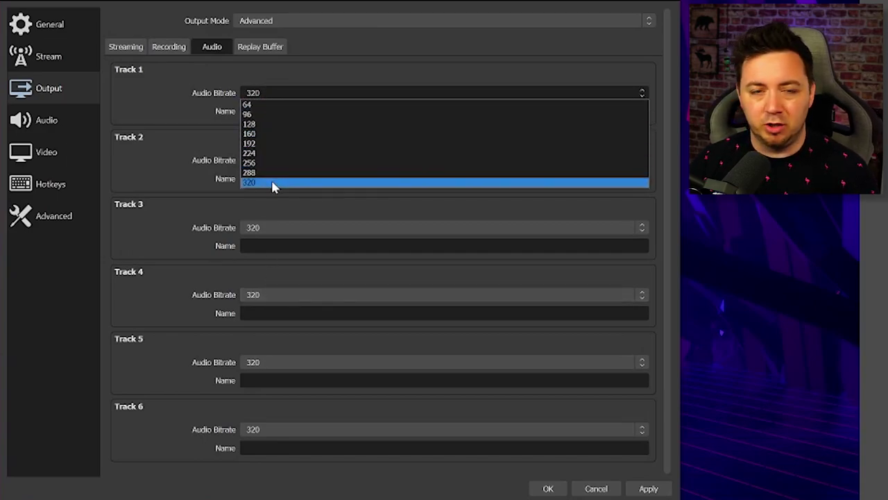
{"action": "left_click", "coordinate": [173, 106]}
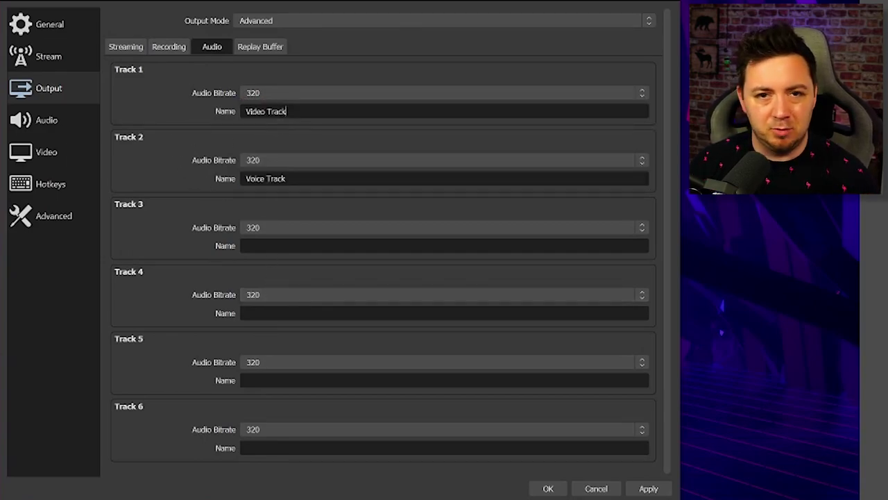
{"action": "key", "text": "ctrl+a"}
{"action": "left_click", "coordinate": [282, 247]}
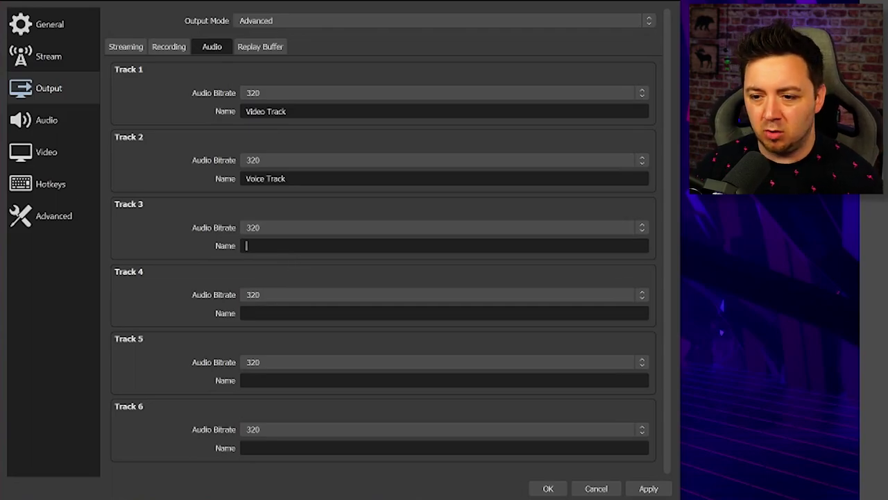
{"action": "type", "text": "Third Track Name"}
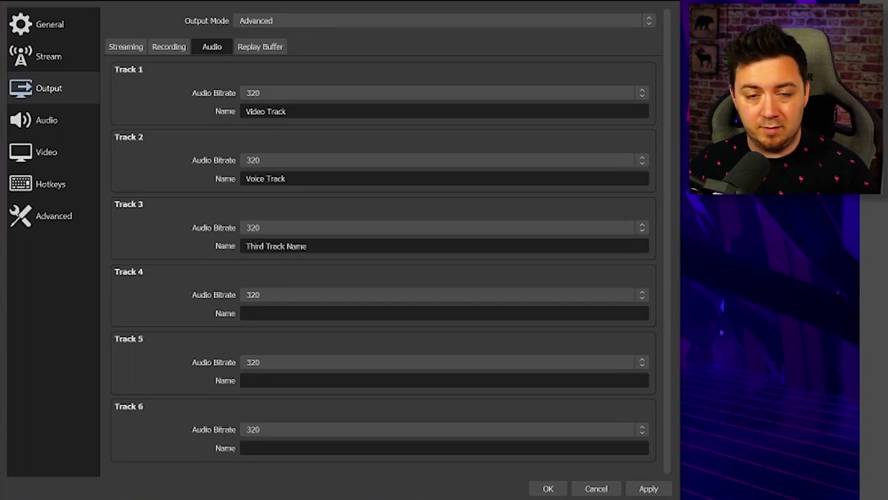
{"action": "left_click", "coordinate": [648, 489]}
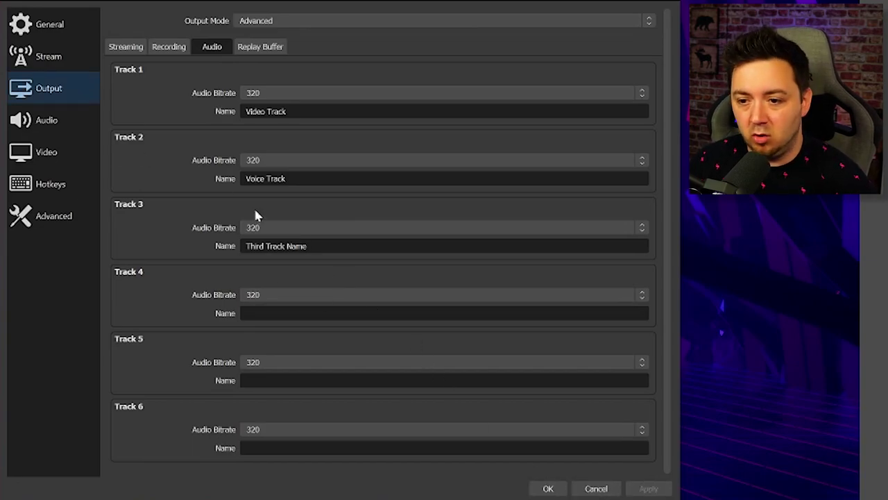
Keep Advanced output mode and record only audio tracks 1 and 2
{"action": "left_click", "coordinate": [169, 46]}
{"action": "left_click", "coordinate": [281, 21]}
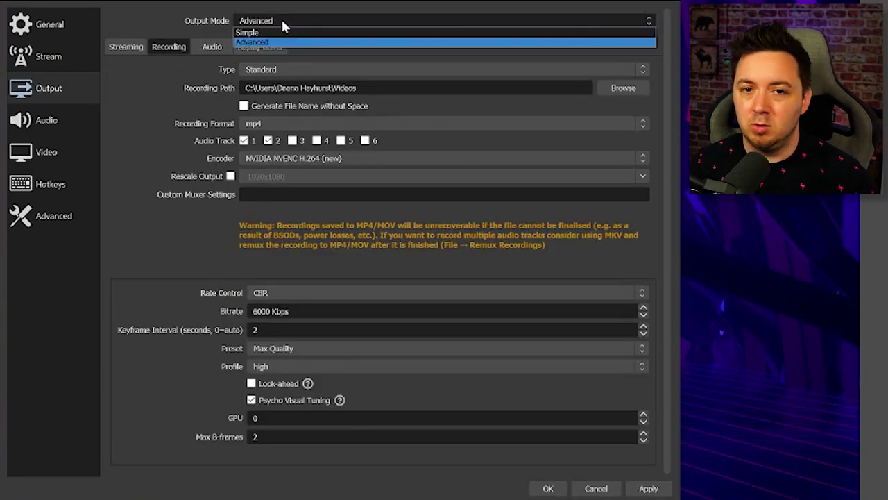
{"action": "left_click", "coordinate": [278, 42]}
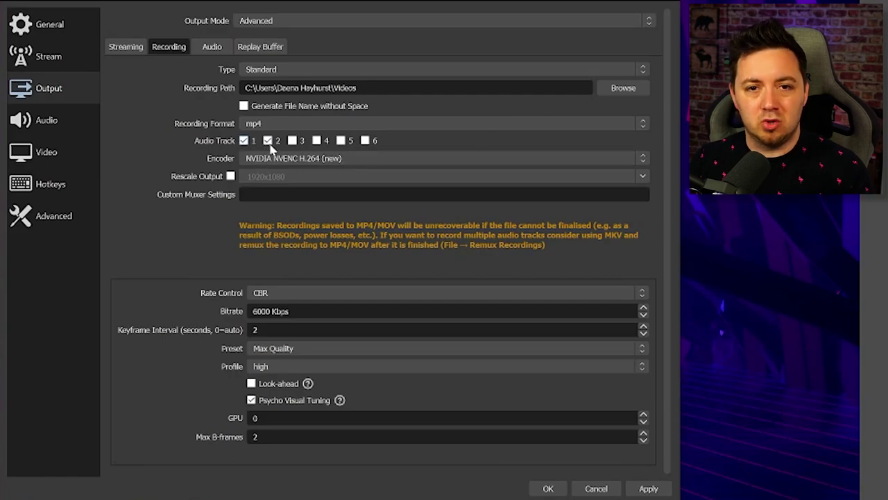
{"action": "left_click", "coordinate": [316, 141]}
{"action": "left_click", "coordinate": [315, 140]}
{"action": "left_click", "coordinate": [293, 141]}
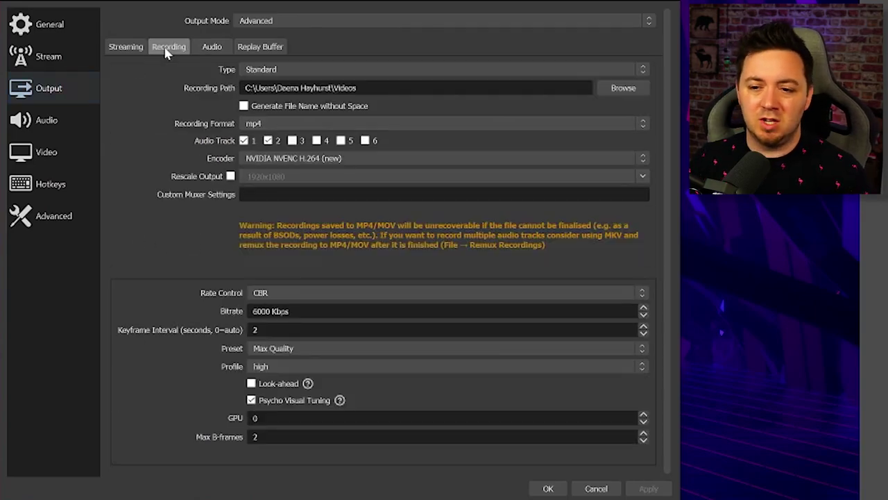
Add audio track 3 to the recording and review the audio track names
{"action": "left_click", "coordinate": [292, 141]}
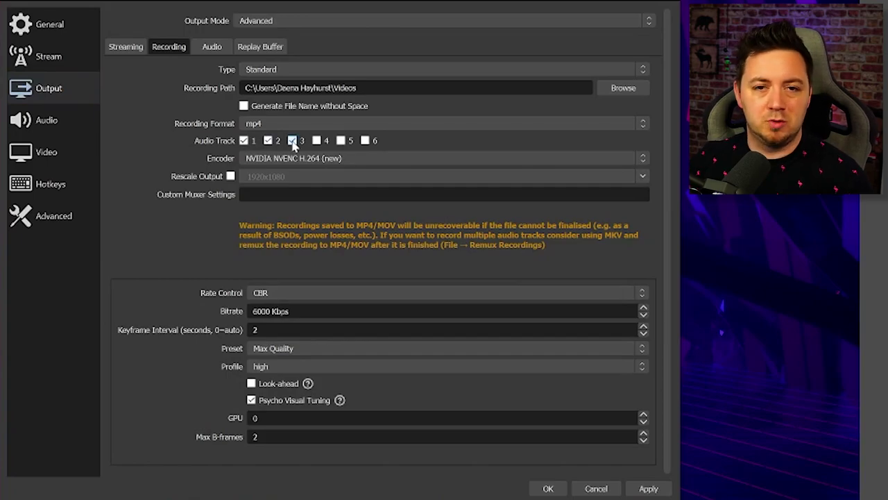
{"action": "left_click", "coordinate": [212, 46]}
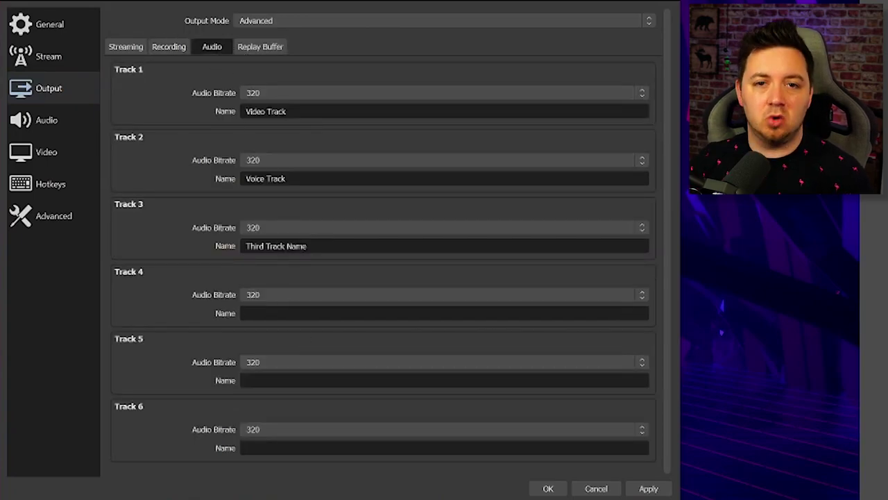
{"action": "left_click", "coordinate": [168, 47]}
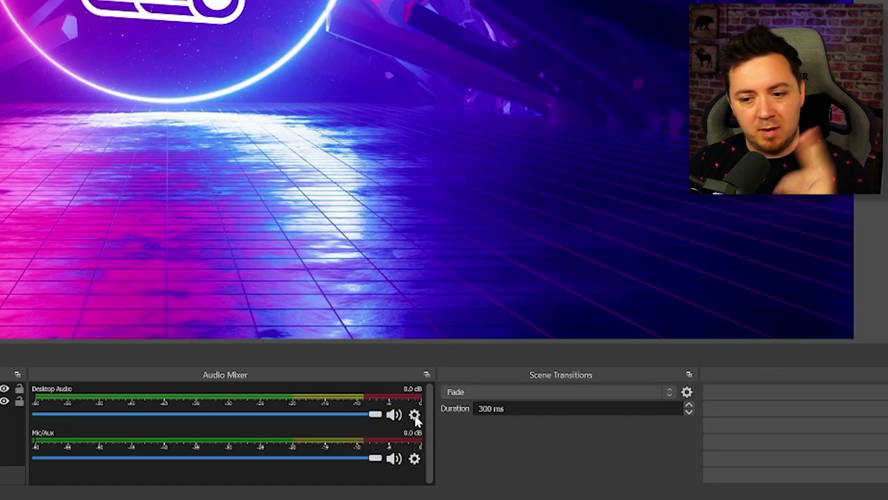
In Desktop Audio's Advanced Audio Properties, add it to tracks 2, 3 and 4, then widen the dialog
{"action": "left_click", "coordinate": [415, 415]}
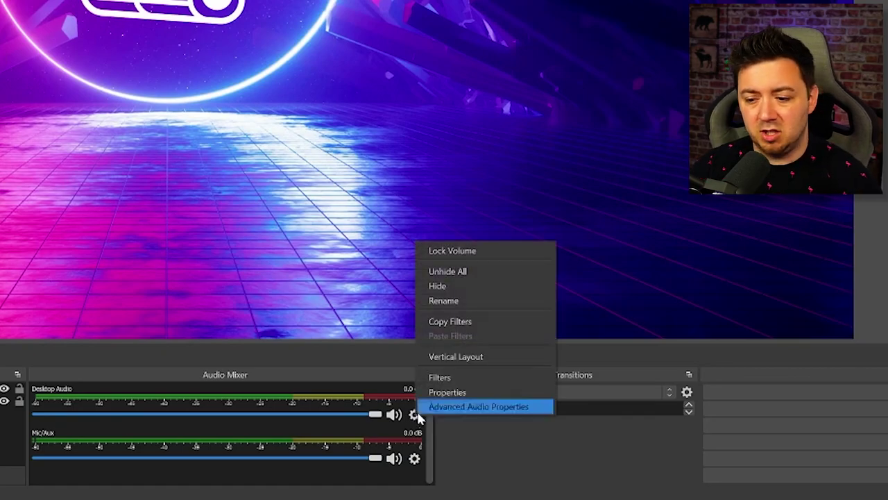
{"action": "left_click", "coordinate": [454, 408]}
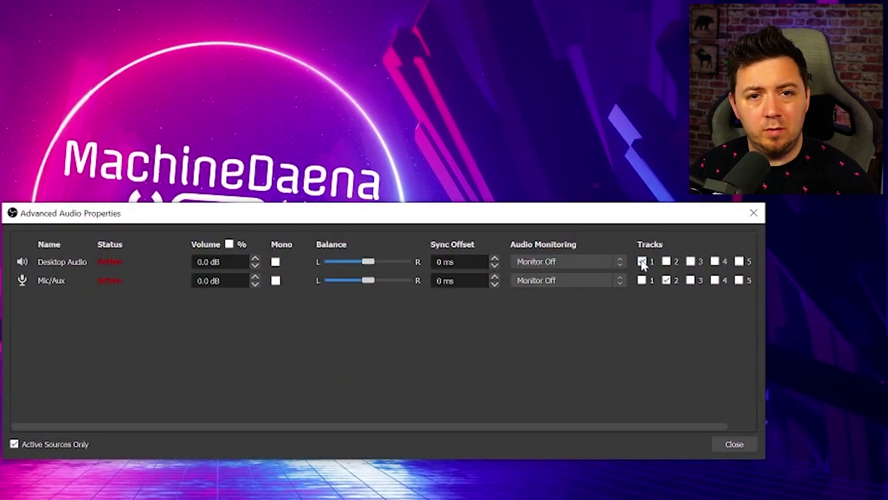
{"action": "left_click", "coordinate": [670, 263]}
{"action": "left_click", "coordinate": [691, 262]}
{"action": "left_click", "coordinate": [716, 262]}
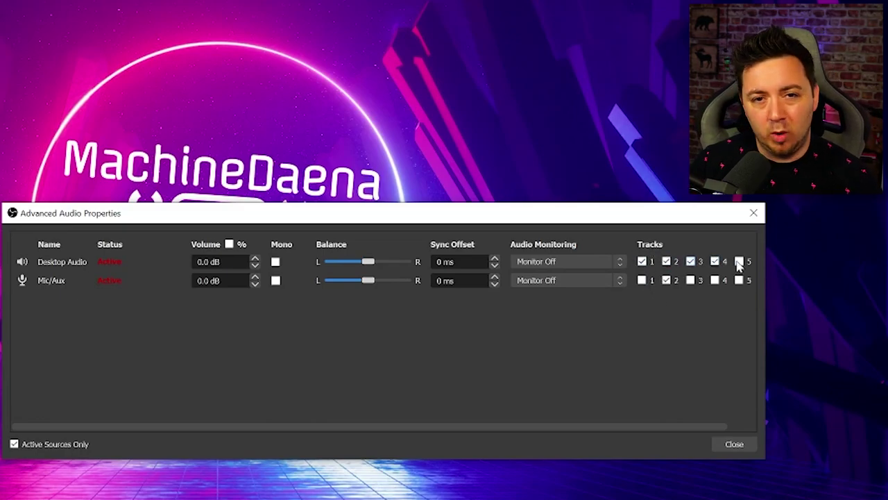
{"action": "left_click_drag", "start_coordinate": [764, 266], "coordinate": [817, 271]}
Send Mic/Aux to tracks 1, 3, 4 and 5
{"action": "left_click", "coordinate": [762, 280]}
{"action": "left_click", "coordinate": [738, 281]}
{"action": "left_click", "coordinate": [714, 281]}
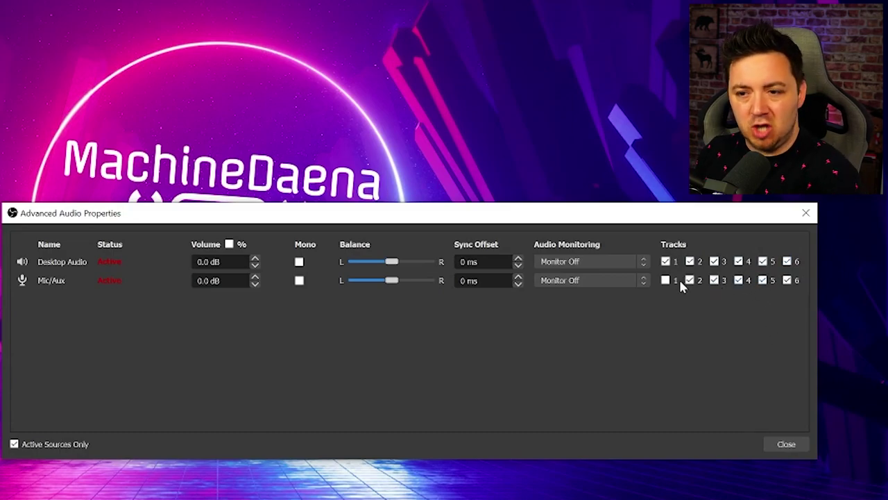
{"action": "left_click", "coordinate": [666, 281]}
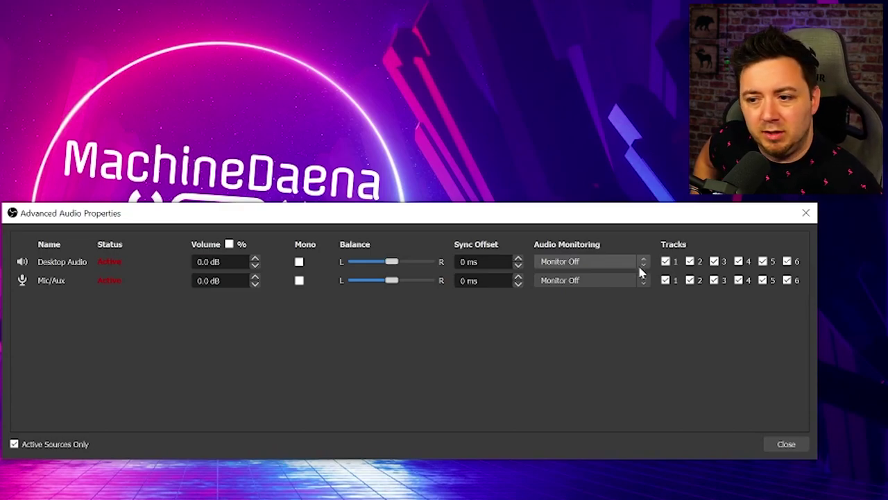
Remove Desktop Audio from tracks 2 through 6, leaving only track 1
{"action": "left_click", "coordinate": [691, 264]}
{"action": "left_click", "coordinate": [714, 263]}
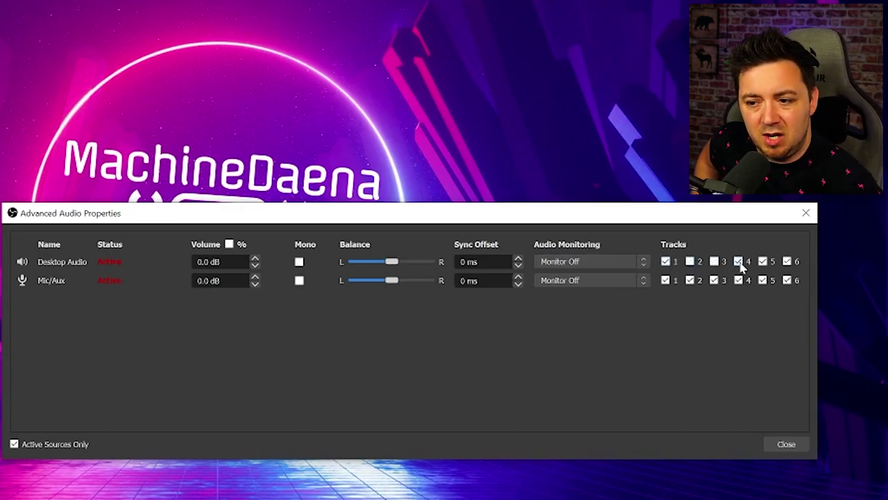
{"action": "left_click", "coordinate": [739, 263]}
{"action": "left_click", "coordinate": [763, 261]}
{"action": "left_click", "coordinate": [787, 262]}
Remove Mic/Aux from tracks 1, 3, 4 and 5, leaving only track 2
{"action": "left_click", "coordinate": [665, 280]}
{"action": "left_click", "coordinate": [715, 280]}
{"action": "left_click", "coordinate": [738, 280]}
{"action": "left_click", "coordinate": [763, 280]}
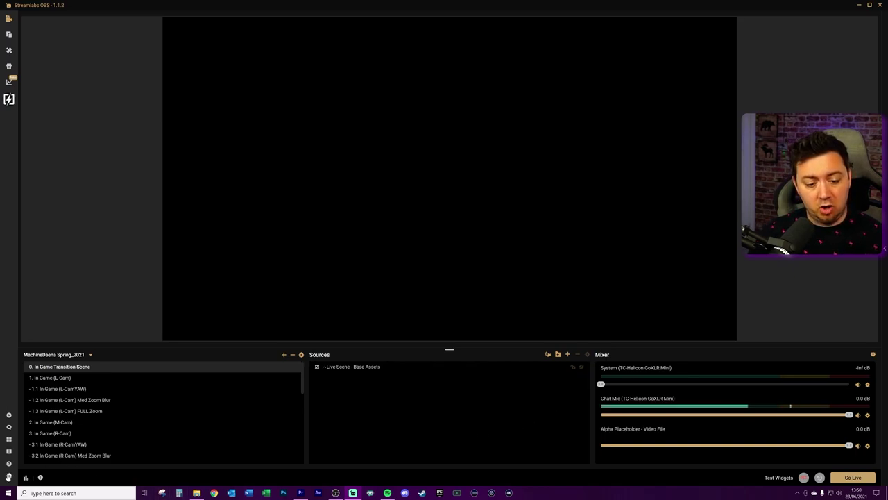
{"action": "left_click", "coordinate": [8, 476]}
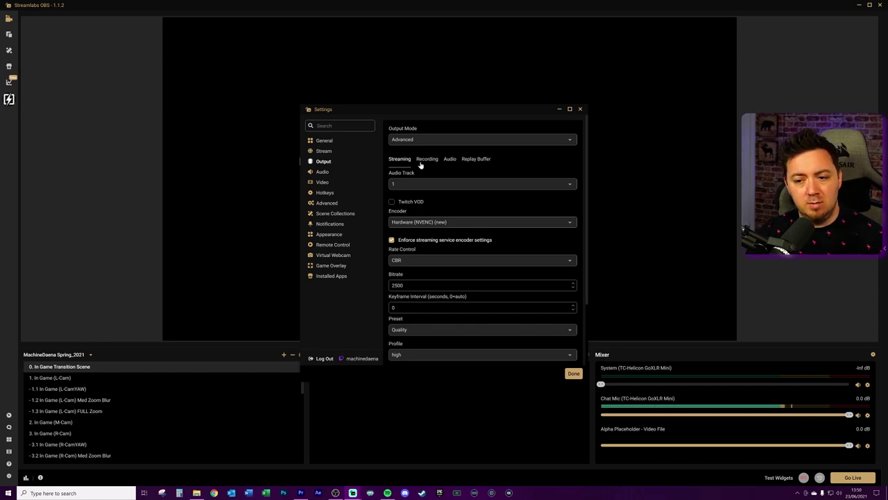
{"action": "left_click", "coordinate": [411, 183]}
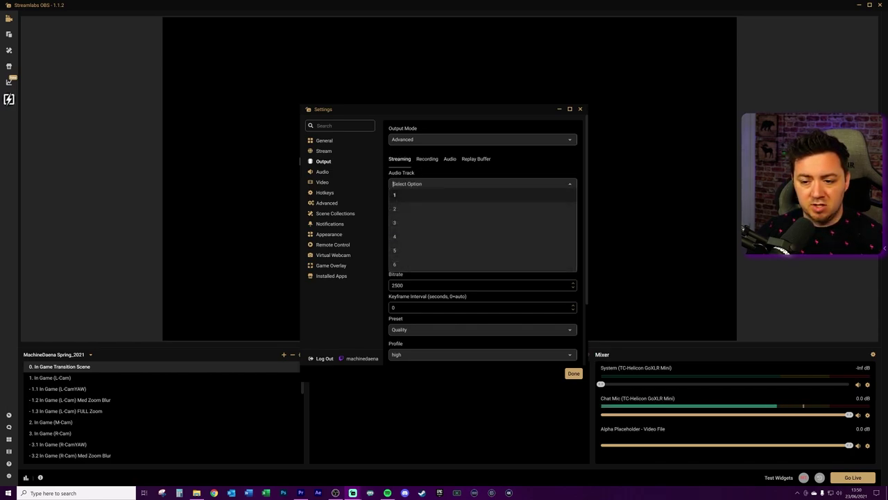
{"action": "left_click", "coordinate": [388, 209]}
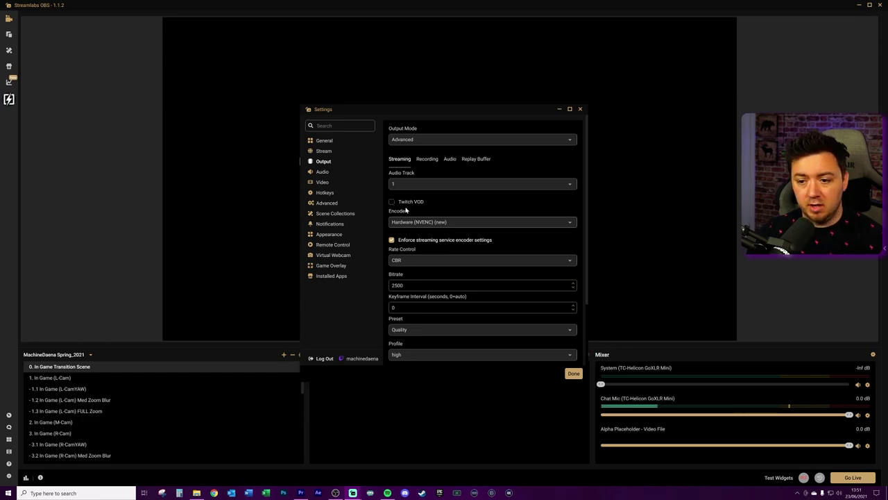
{"action": "left_click", "coordinate": [428, 159]}
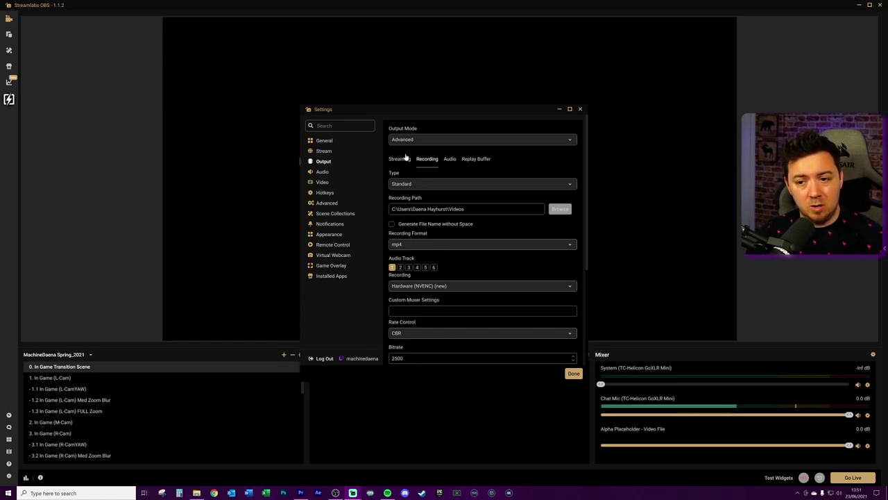
{"action": "left_click", "coordinate": [573, 373]}
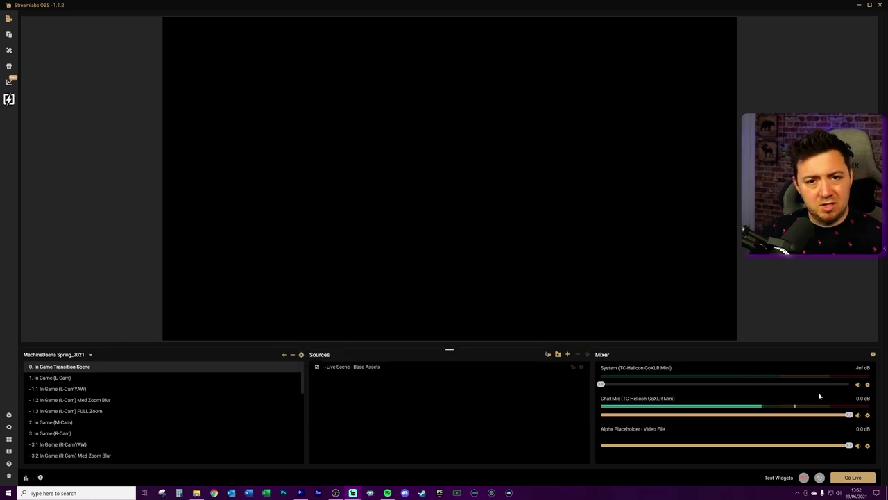
{"action": "left_click", "coordinate": [873, 356]}
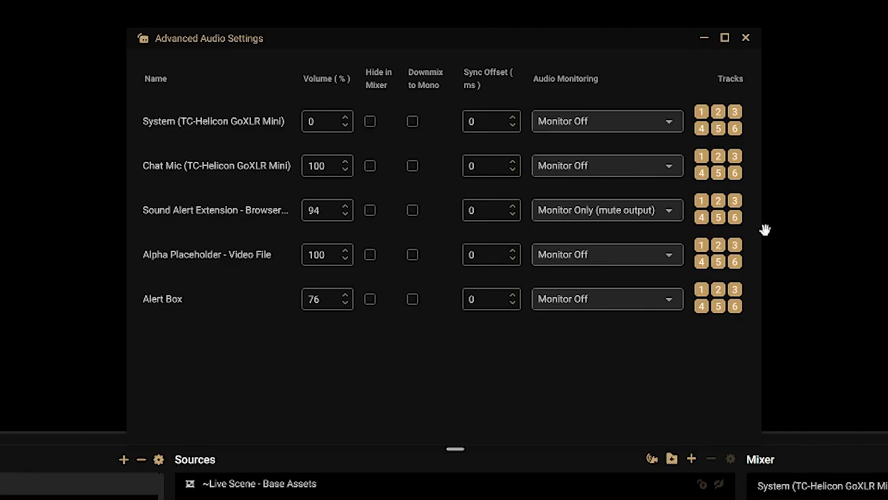
Widen Advanced Audio Settings; take System off tracks 3, 4, 6 and Chat Mic off two tracks
{"action": "left_click_drag", "start_coordinate": [761, 231], "coordinate": [844, 232]}
{"action": "left_click", "coordinate": [818, 128]}
{"action": "left_click", "coordinate": [785, 128]}
{"action": "left_click", "coordinate": [817, 113]}
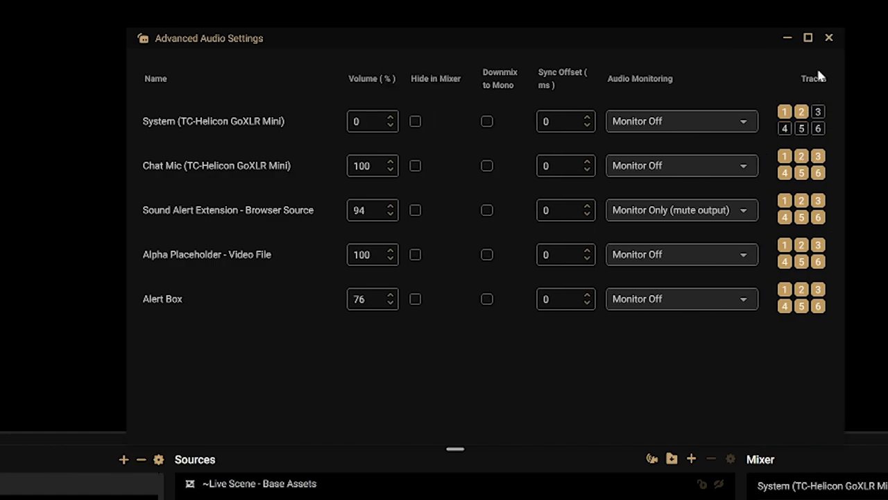
{"action": "left_click", "coordinate": [784, 173]}
{"action": "left_click", "coordinate": [801, 173]}
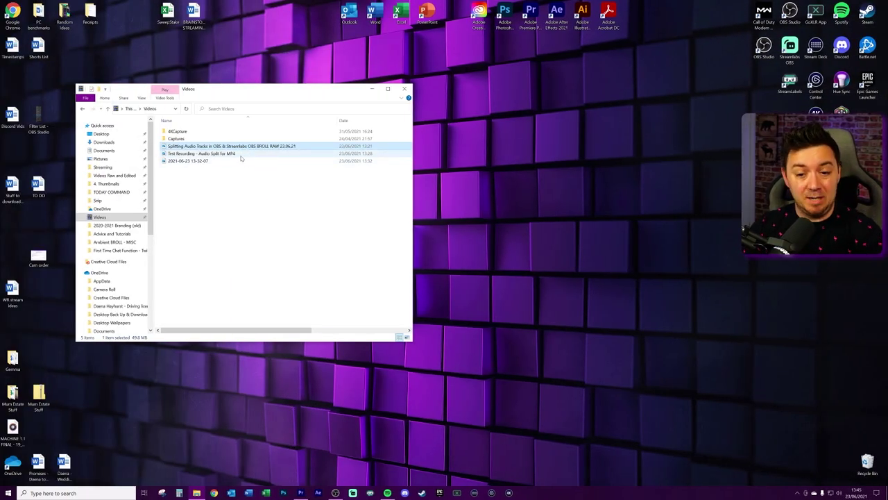
Inspect the Test Recording - Audio Split for MP4 file's details, then open Premiere's import dialog
{"action": "left_click", "coordinate": [240, 155]}
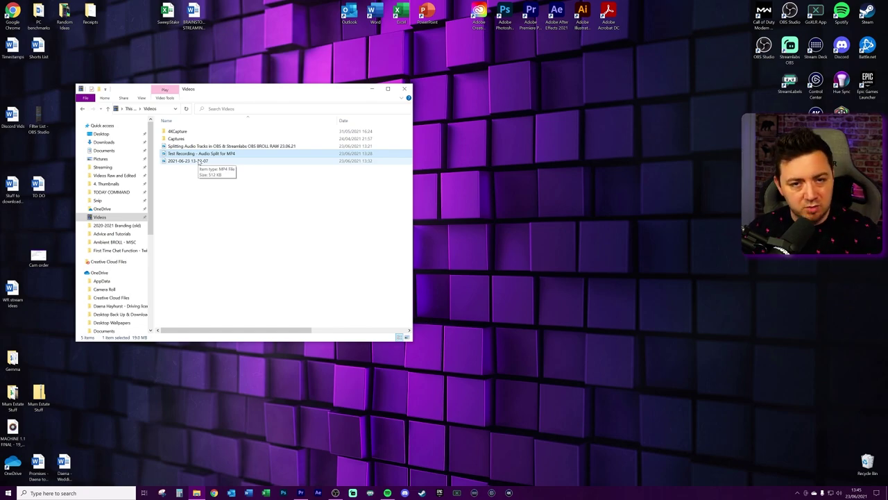
{"action": "left_click", "coordinate": [279, 202]}
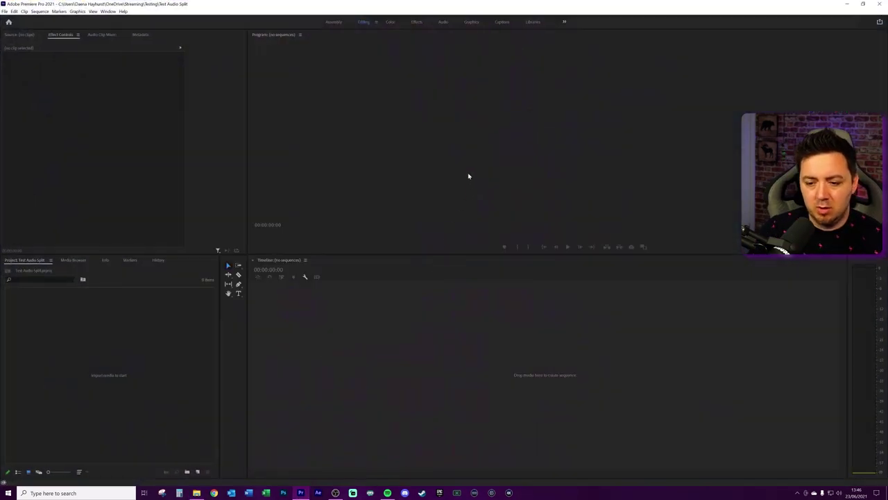
{"action": "double_click", "coordinate": [161, 345]}
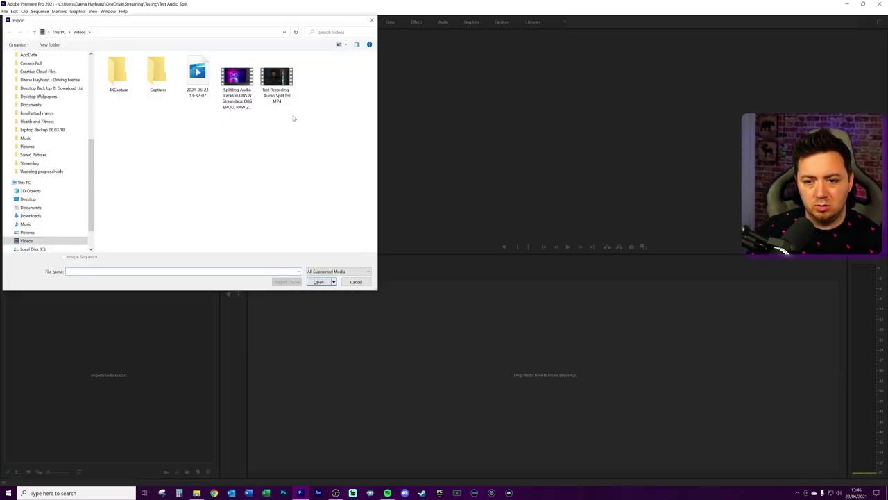
Import Test Recording - Audio Split for MP4 and place it on the timeline as a new sequence
{"action": "left_click", "coordinate": [292, 104]}
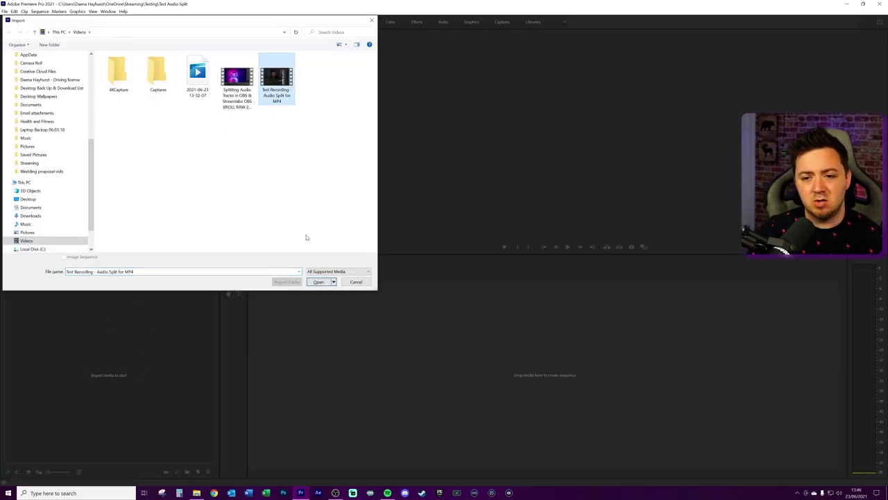
{"action": "left_click", "coordinate": [318, 281]}
{"action": "left_click_drag", "start_coordinate": [40, 308], "coordinate": [364, 444]}
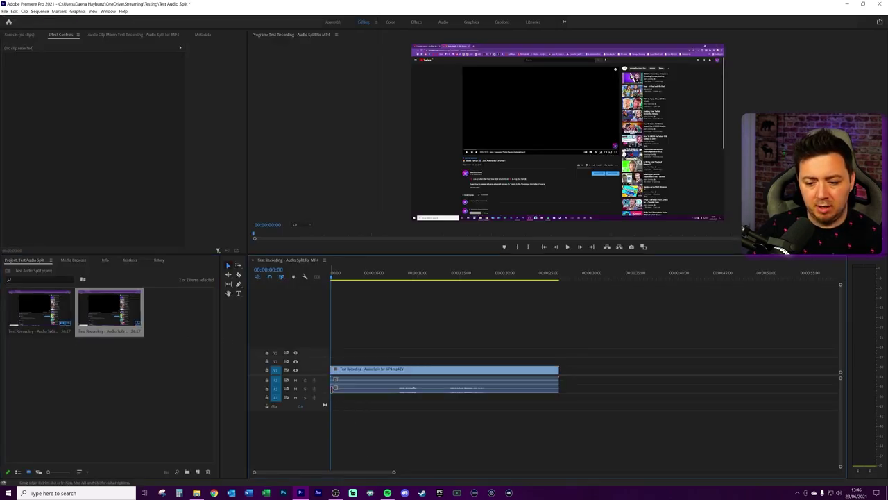
Enlarge the video and audio tracks, then play the sequence to hear its audio
{"action": "double_click", "coordinate": [327, 369]}
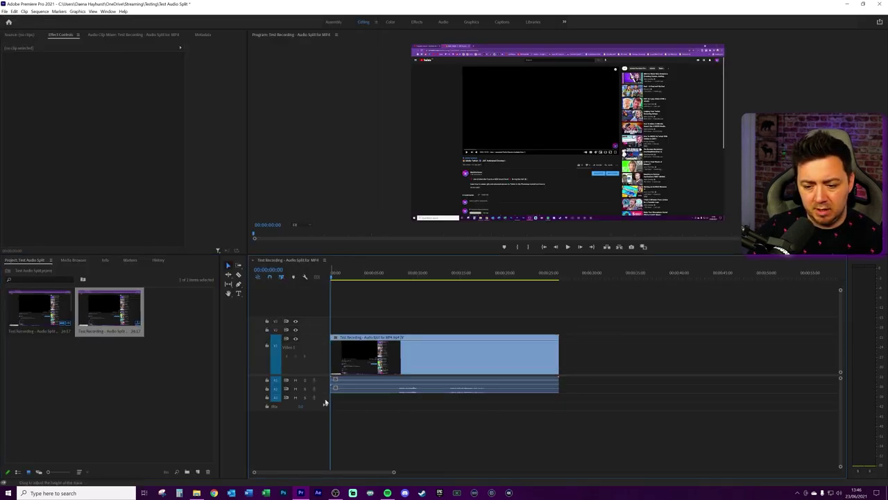
{"action": "left_click_drag", "start_coordinate": [324, 386], "coordinate": [310, 426]}
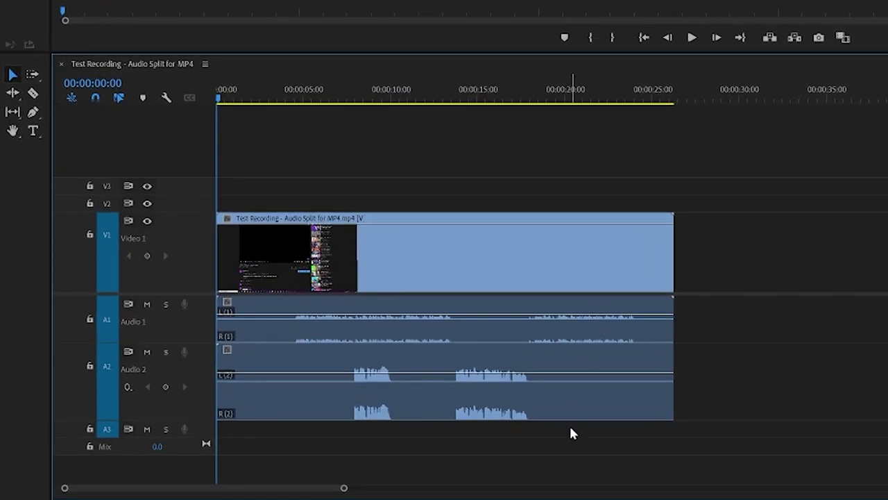
{"action": "left_click", "coordinate": [436, 379]}
{"action": "key", "text": "space"}
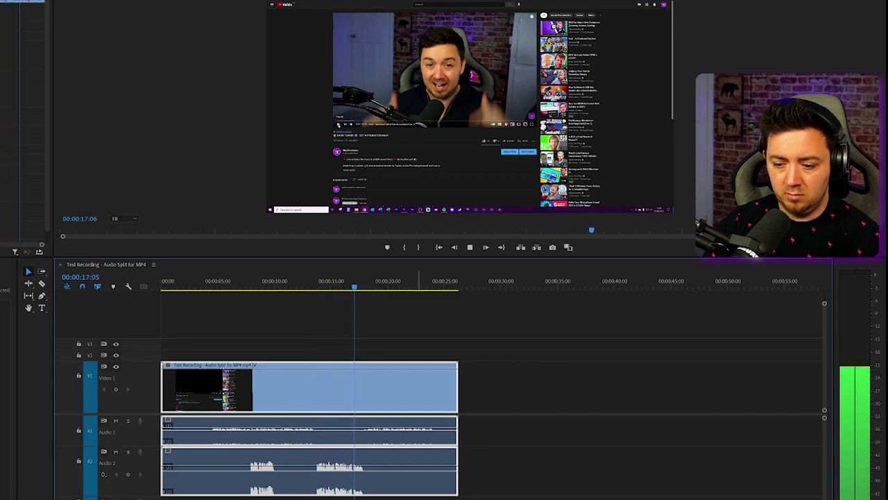
{"action": "left_click", "coordinate": [512, 480]}
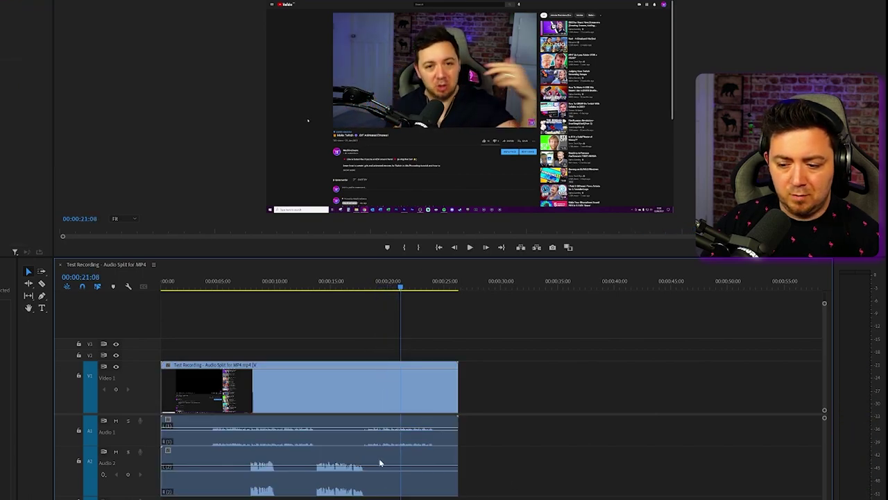
Unlink the recording's audio clips from its video
{"action": "left_click", "coordinate": [270, 459]}
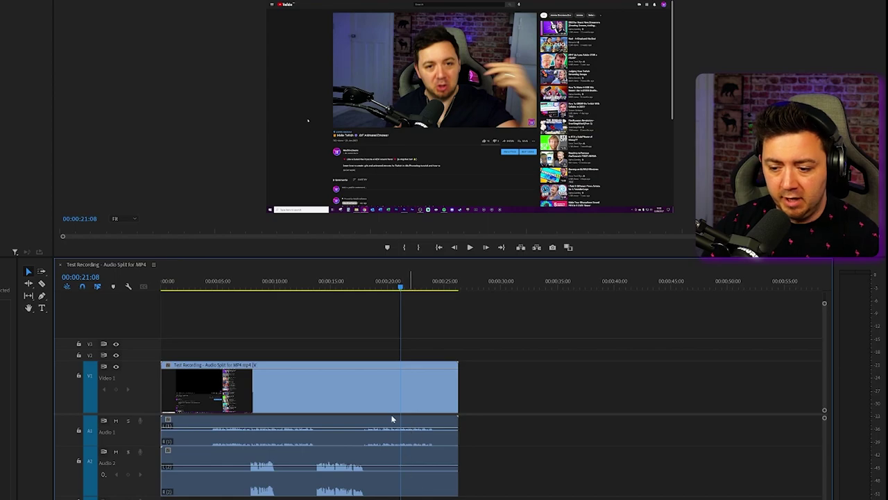
{"action": "left_click", "coordinate": [410, 490]}
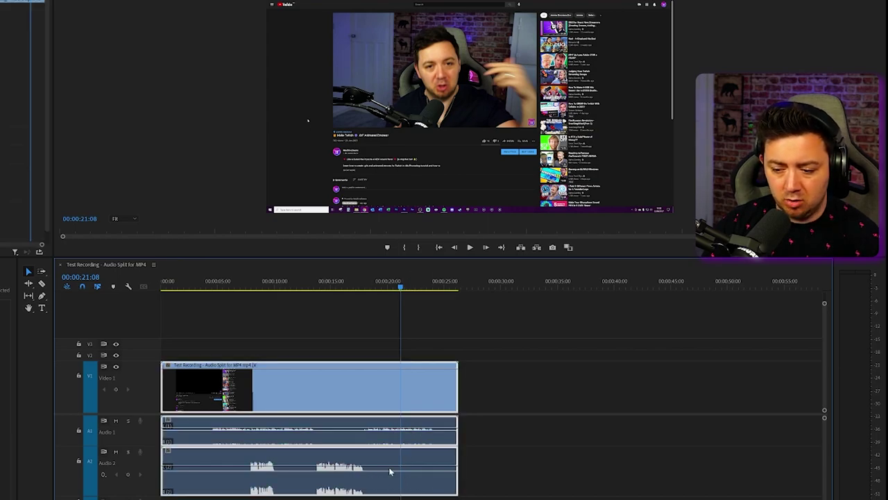
{"action": "left_click", "coordinate": [214, 463]}
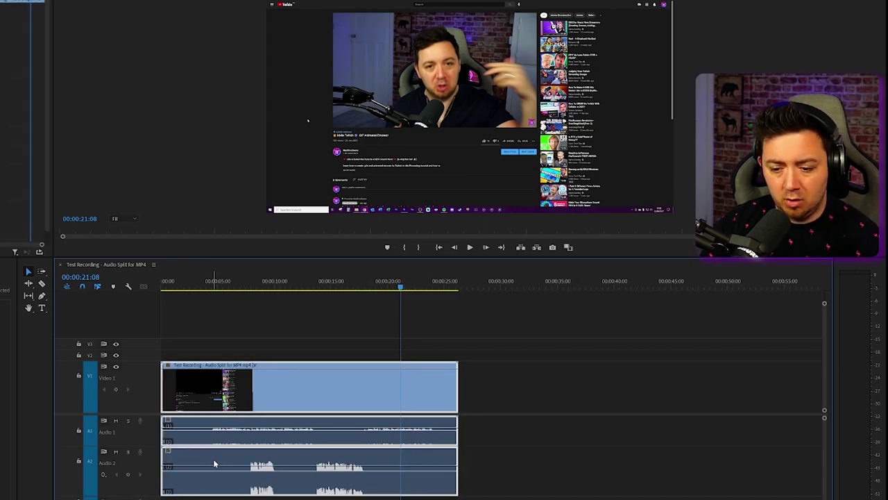
{"action": "right_click", "coordinate": [297, 387]}
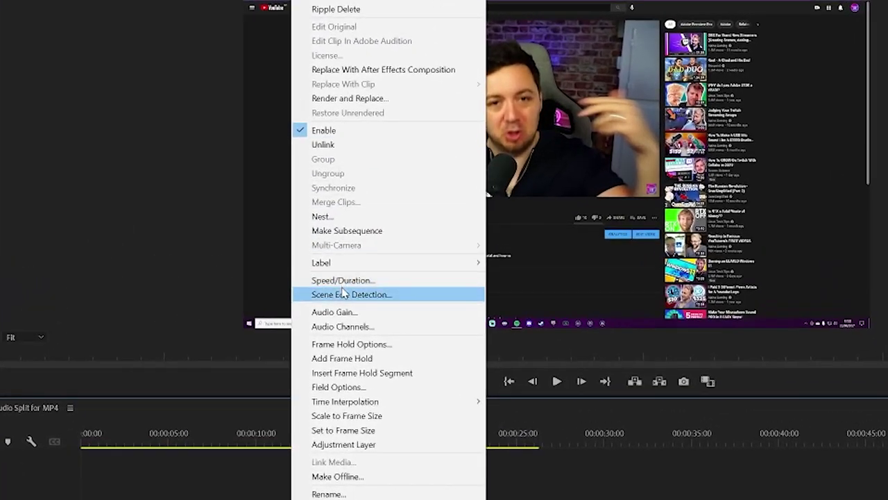
{"action": "left_click", "coordinate": [341, 131]}
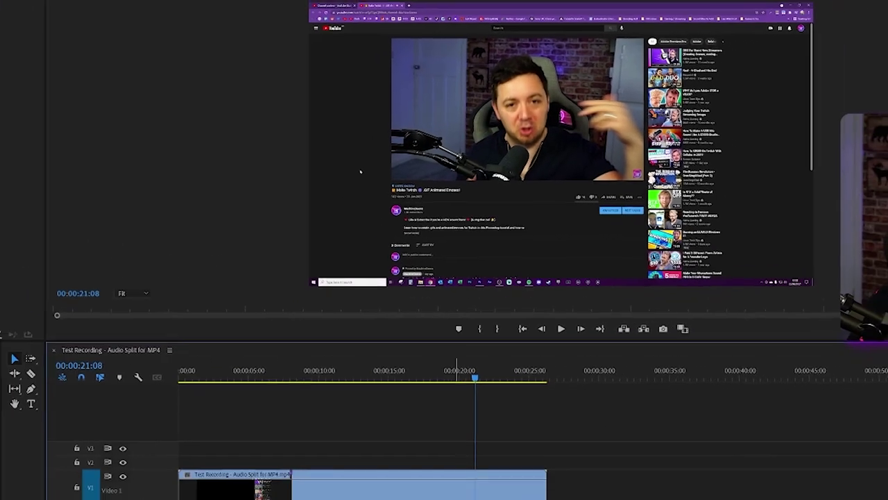
Move the Audio 2 clip later, delete it, then undo to restore it in place
{"action": "left_click_drag", "start_coordinate": [493, 420], "coordinate": [643, 456]}
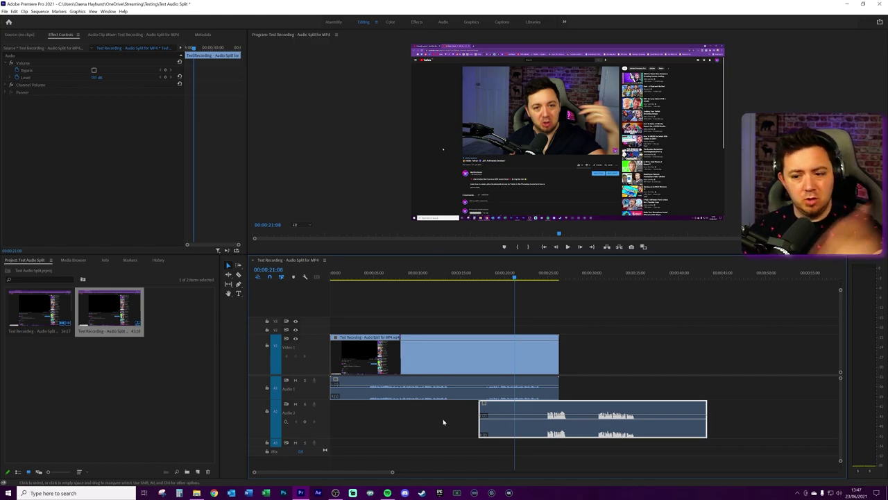
{"action": "key", "text": "Delete"}
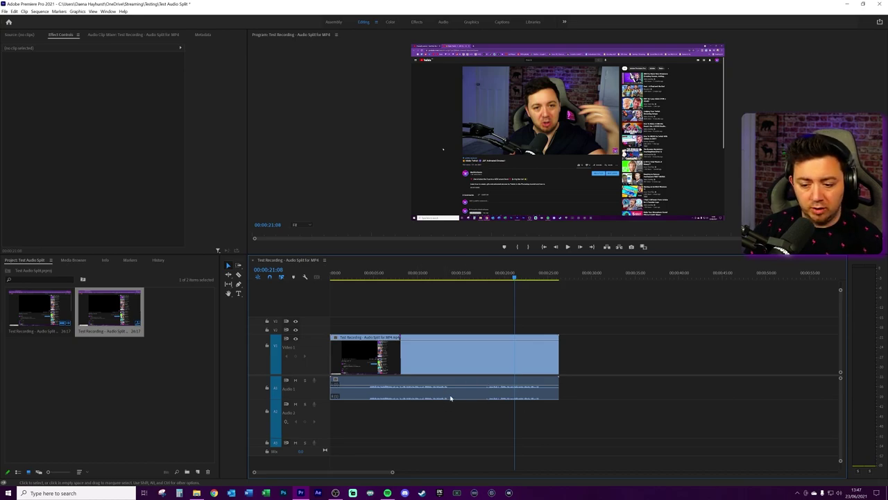
{"action": "key", "text": "ctrl+z"}
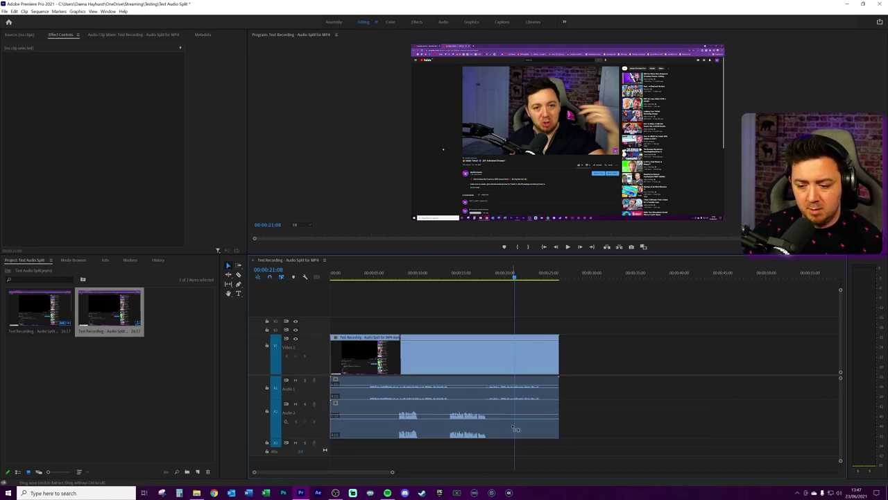
{"action": "left_click", "coordinate": [503, 413]}
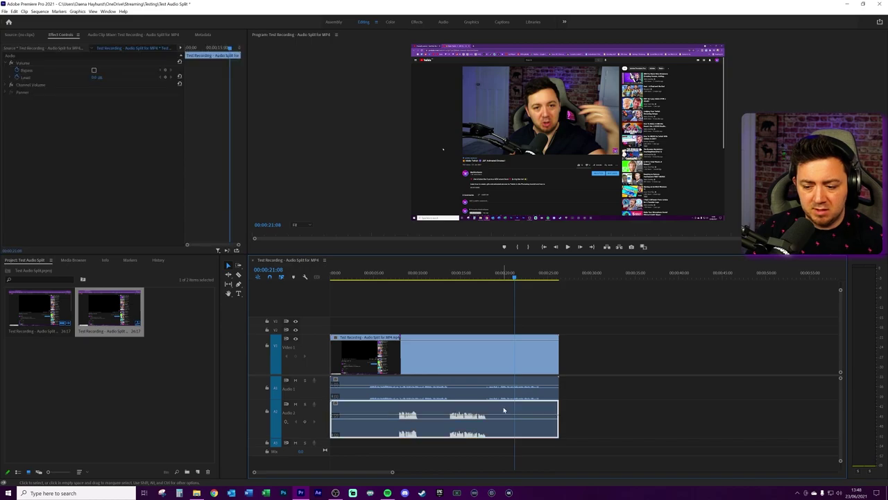
{"action": "left_click", "coordinate": [574, 349]}
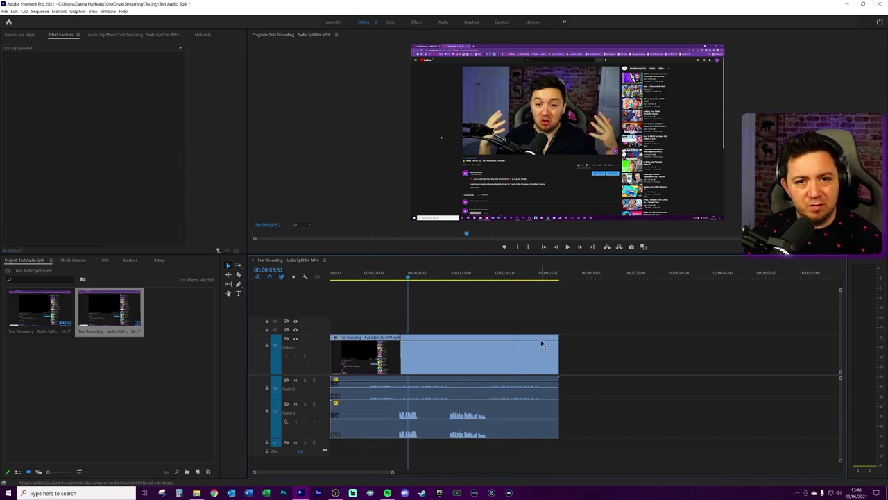